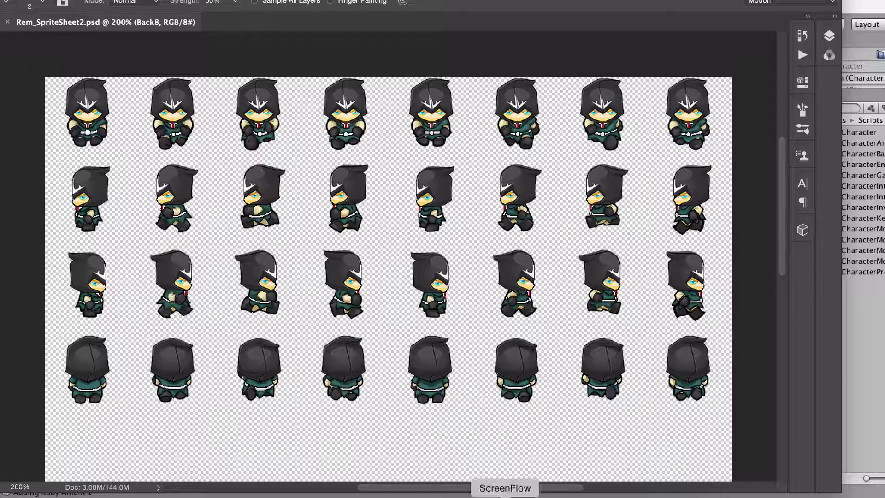
Switch from Photoshop to the Unity editor showing the Game scene and its Console log.
{"action": "left_click", "coordinate": [459, 496]}
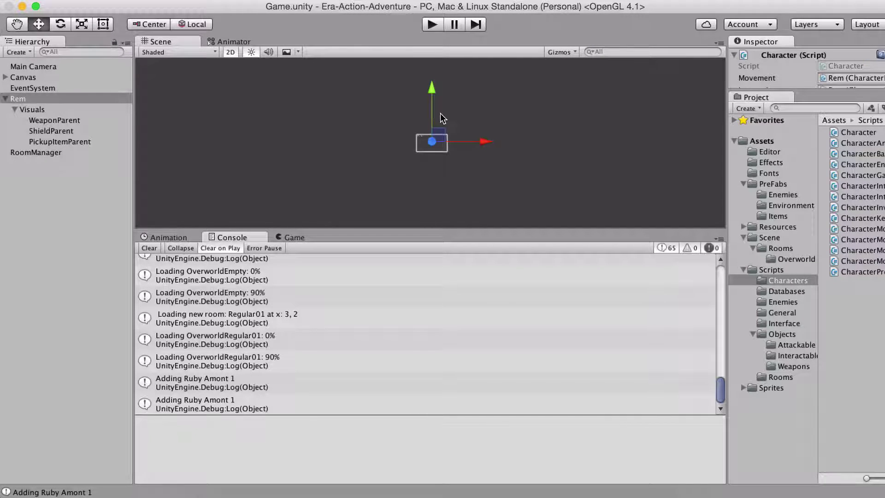
Enter Play mode so the hooded character appears in the forest clearing with 000 rubies.
{"action": "left_click", "coordinate": [432, 25]}
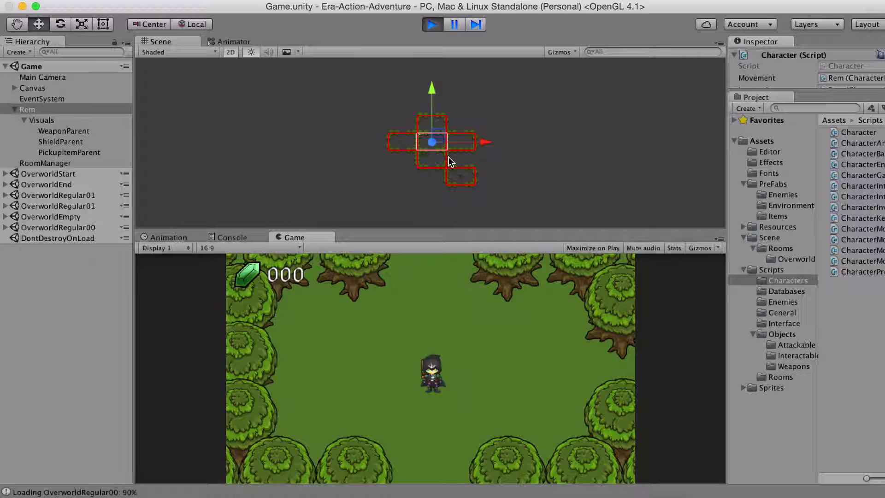
Walk the character right and up until a treasure chest comes into view beside it.
{"action": "key", "text": "Right"}
{"action": "key", "text": "Up"}
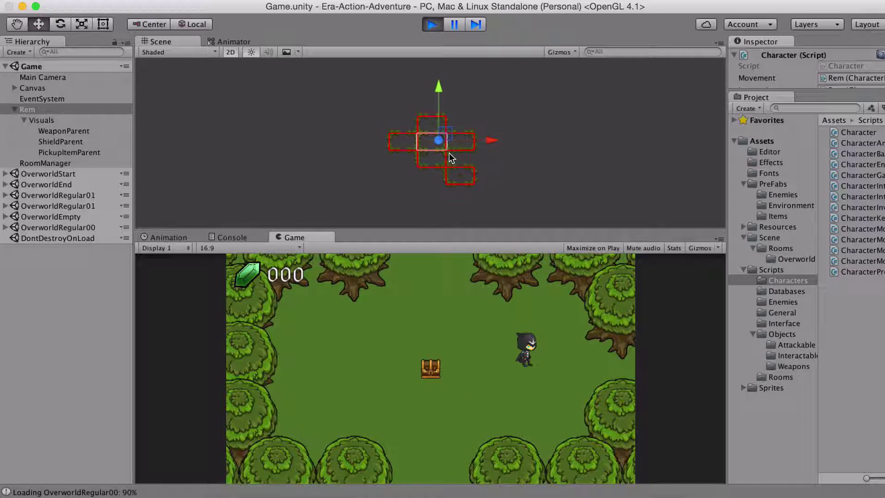
{"action": "scroll", "coordinate": [448, 153], "scroll_direction": "up", "scroll_amount": 5}
{"action": "scroll", "coordinate": [449, 153], "scroll_direction": "up", "scroll_amount": 2}
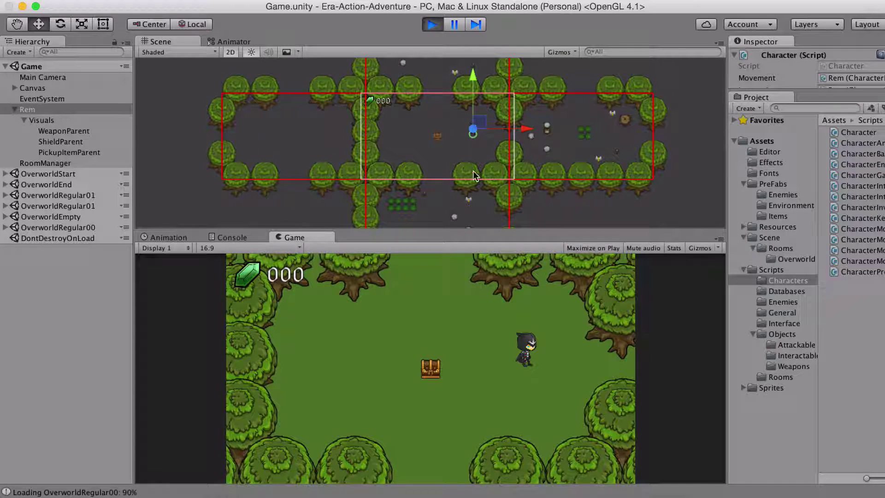
{"action": "scroll", "coordinate": [476, 146], "scroll_direction": "down", "scroll_amount": 3}
{"action": "scroll", "coordinate": [476, 146], "scroll_direction": "down", "scroll_amount": 8}
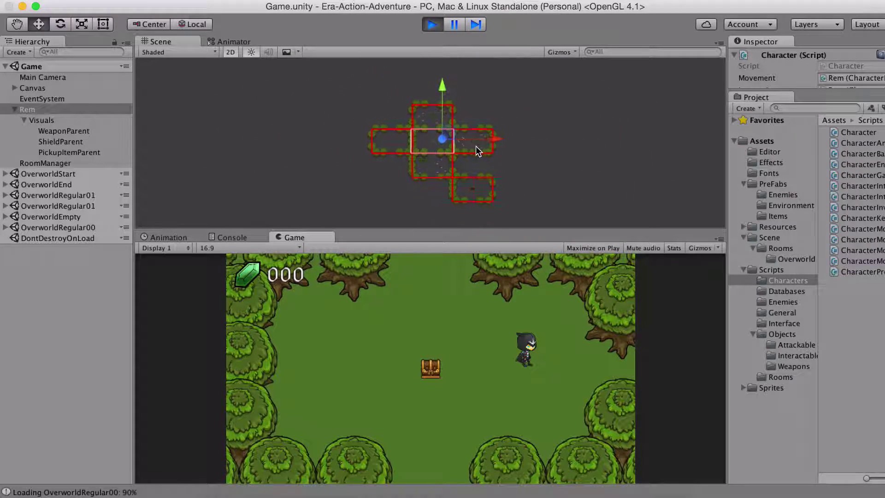
Walk the character right past the rocks and up through top exits into the rooms above.
{"action": "key", "text": "Right"}
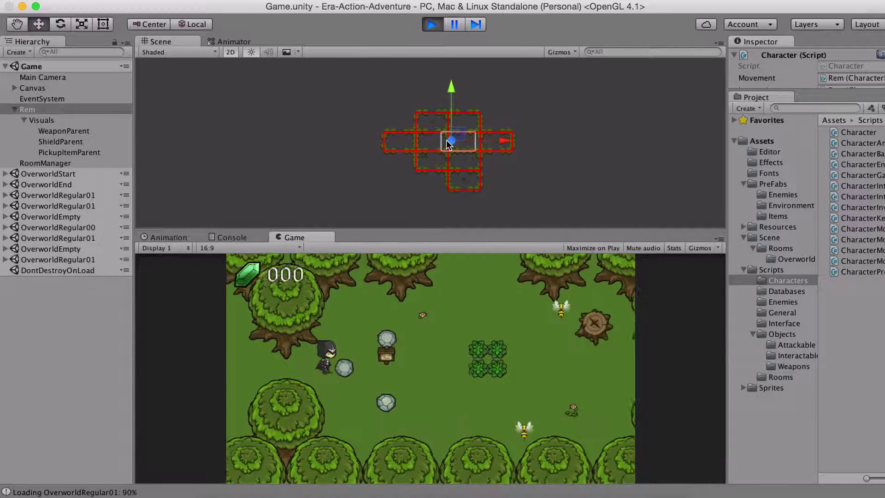
{"action": "key", "text": "Up"}
{"action": "key", "text": "Right"}
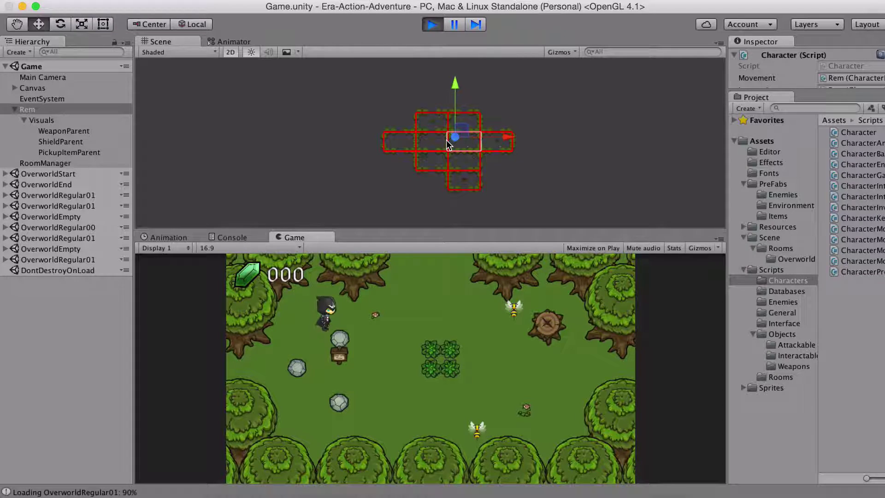
{"action": "key", "text": "Down"}
{"action": "key", "text": "Right"}
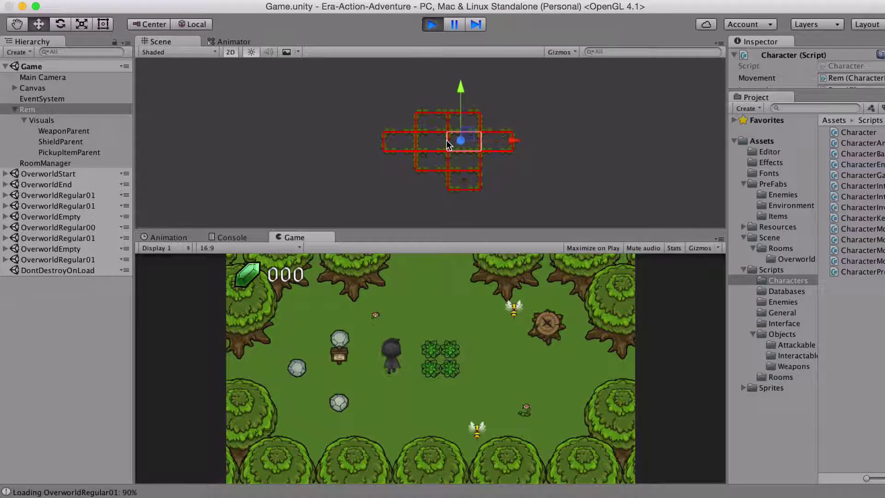
{"action": "key", "text": "Left"}
{"action": "key", "text": "Up"}
{"action": "key", "text": "Right"}
{"action": "key", "text": "Up"}
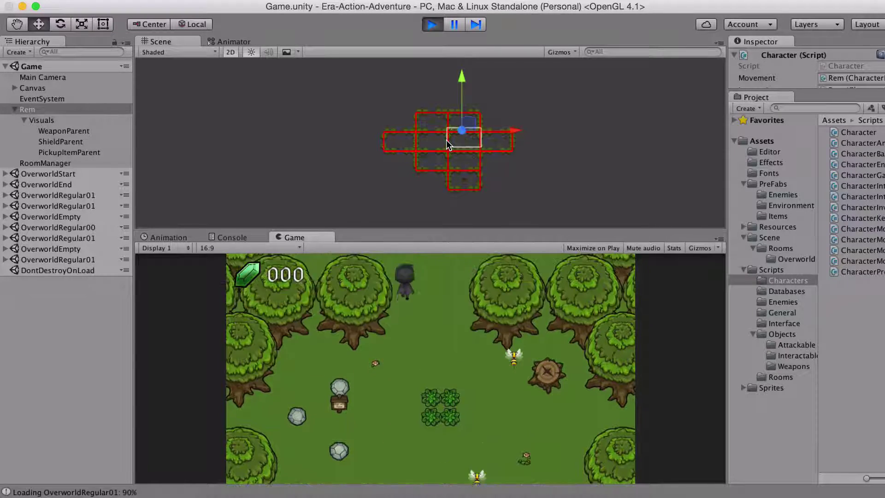
{"action": "key", "text": "Up"}
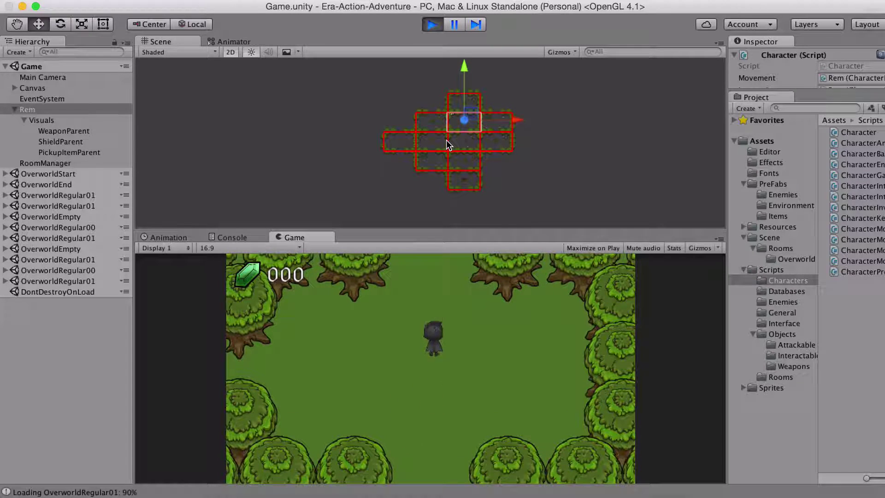
{"action": "key", "text": "Up"}
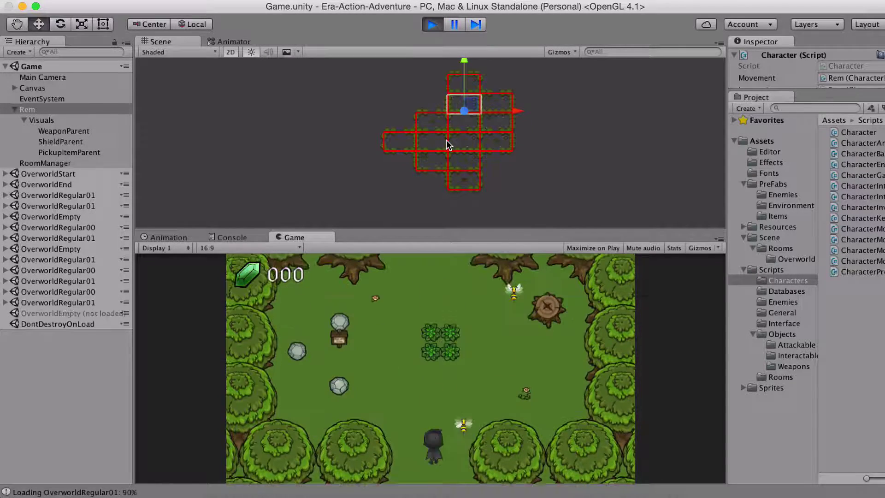
Climb through another top exit, circle the new room, and leave through its bottom exit.
{"action": "key", "text": "Left"}
{"action": "key", "text": "Up"}
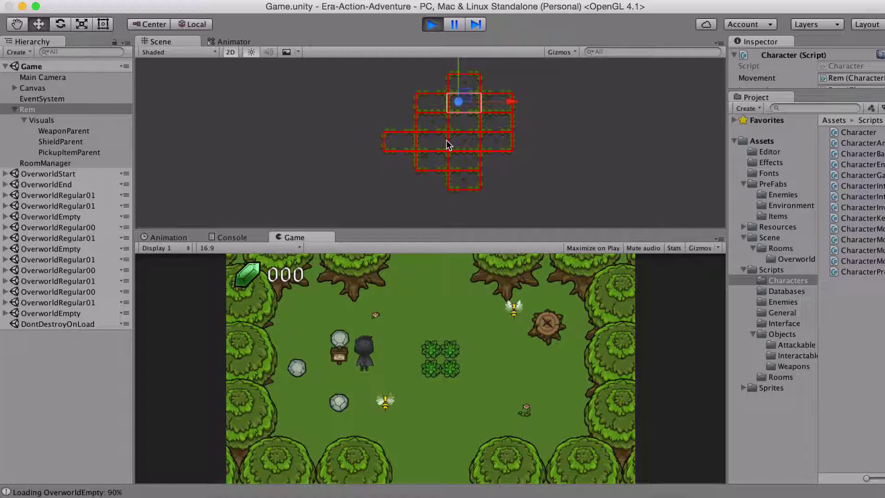
{"action": "key", "text": "Right"}
{"action": "key", "text": "Up"}
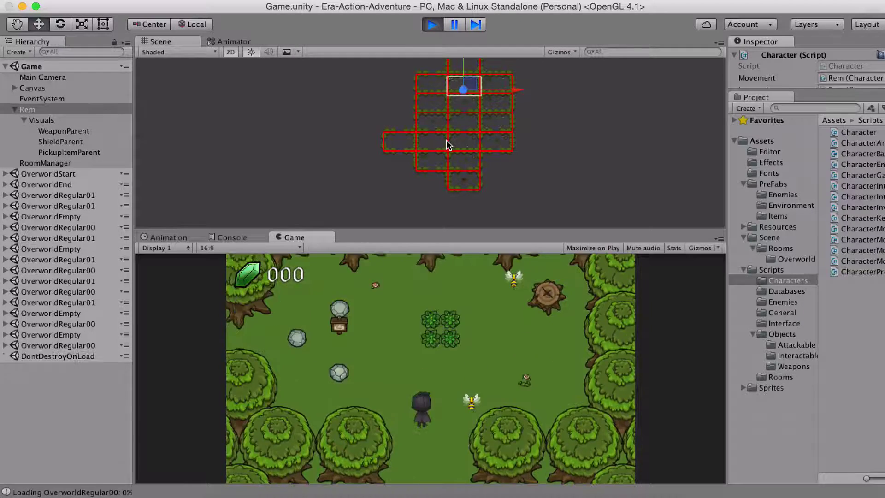
{"action": "key", "text": "Left"}
{"action": "key", "text": "Up"}
{"action": "key", "text": "Left"}
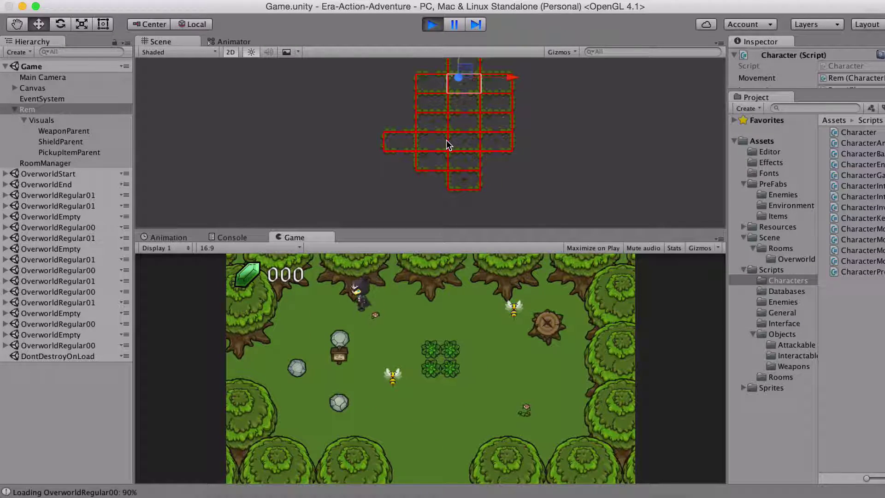
{"action": "key", "text": "Down"}
{"action": "key", "text": "Left"}
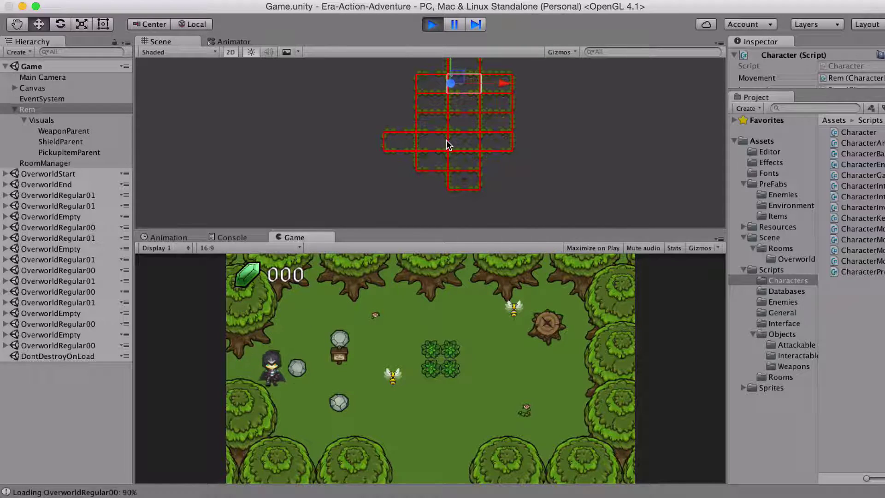
{"action": "key", "text": "Right"}
{"action": "key", "text": "Down"}
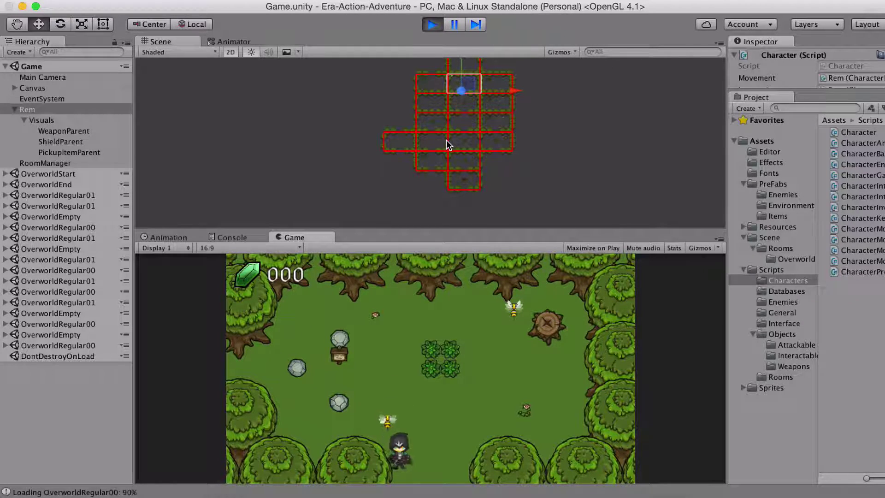
Walk down through the rooms back to the room with rocks, a stump and bees.
{"action": "key", "text": "Right"}
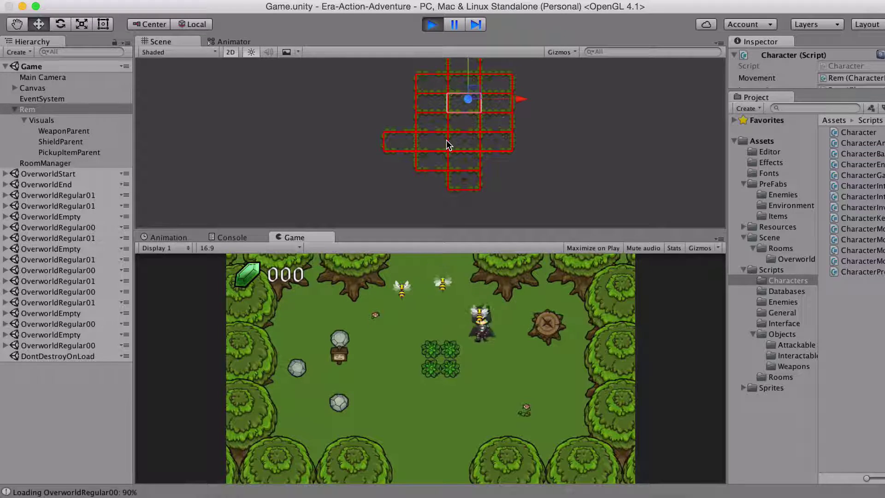
{"action": "key", "text": "Left"}
{"action": "key", "text": "Left"}
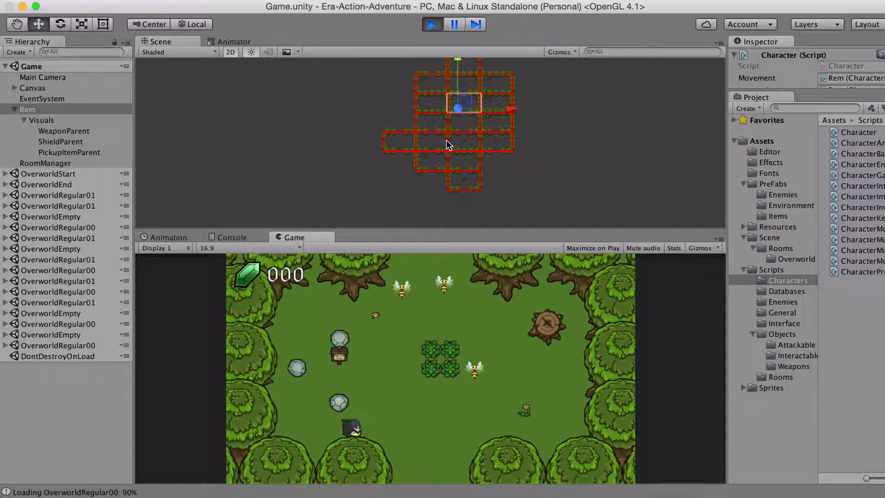
{"action": "key", "text": "Right"}
{"action": "key", "text": "Down"}
{"action": "key", "text": "Down"}
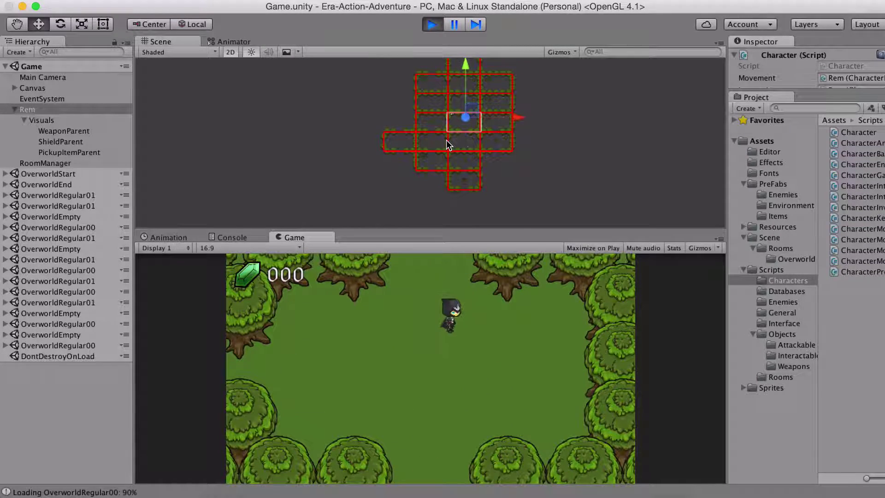
{"action": "key", "text": "Left"}
{"action": "key", "text": "Down"}
{"action": "key", "text": "Down"}
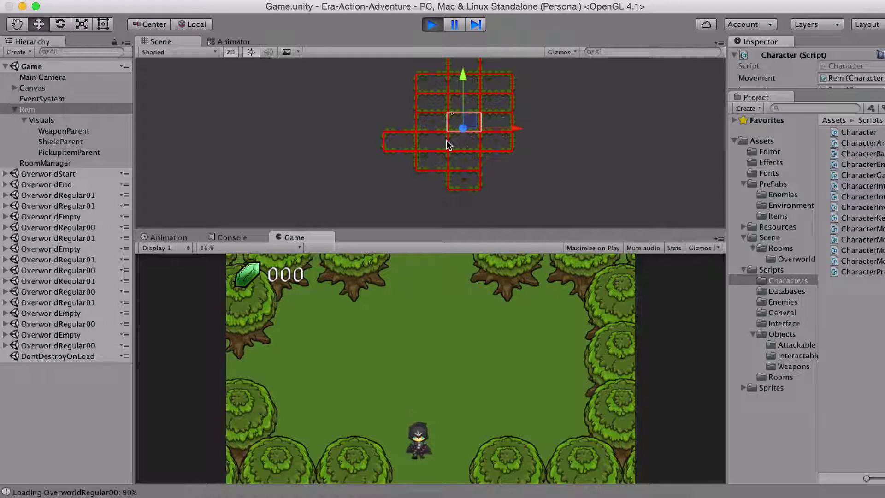
{"action": "key", "text": "Left"}
{"action": "key", "text": "Down"}
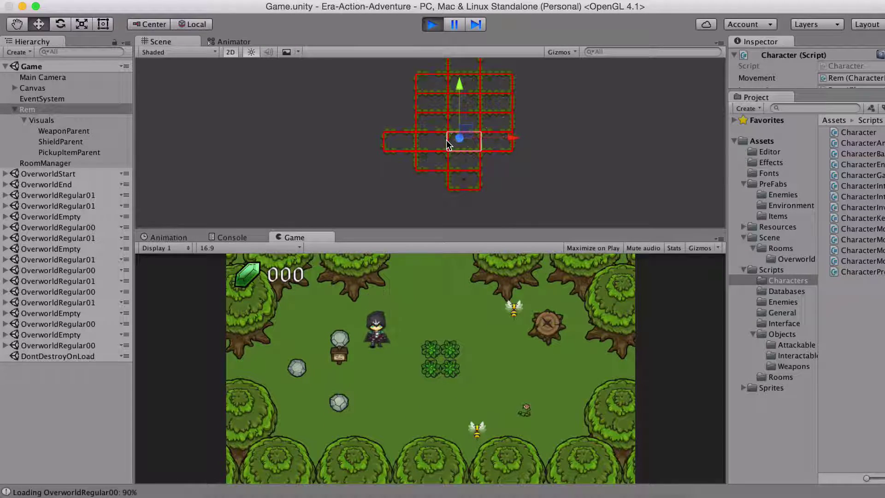
{"action": "key", "text": "Left"}
{"action": "key", "text": "Up"}
{"action": "key", "text": "Right"}
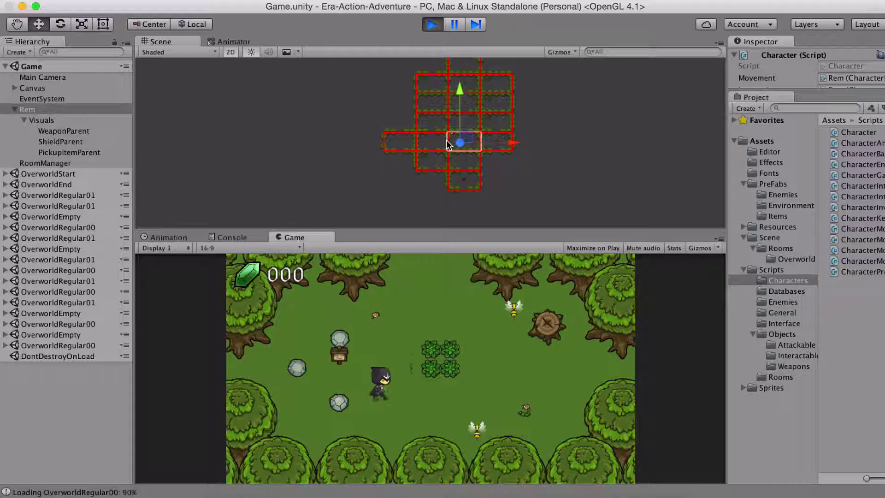
Walk the character right into the next room, then down and left into a new room.
{"action": "key", "text": "Right"}
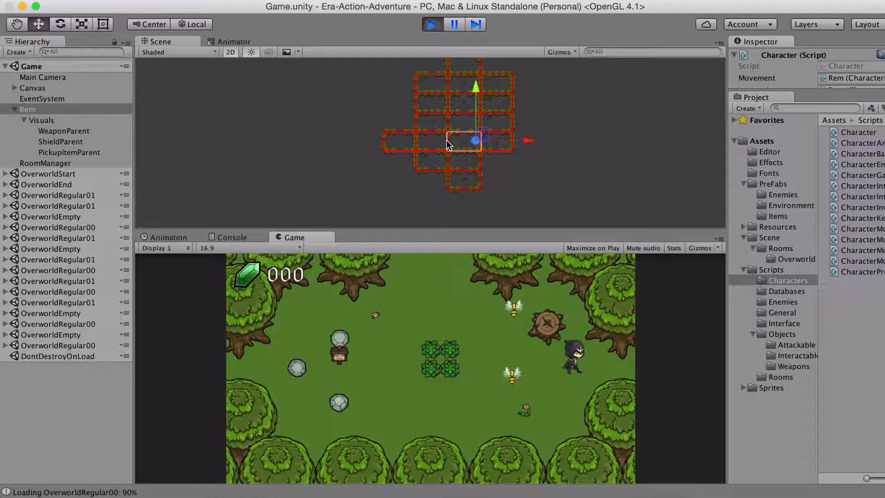
{"action": "key", "text": "Right"}
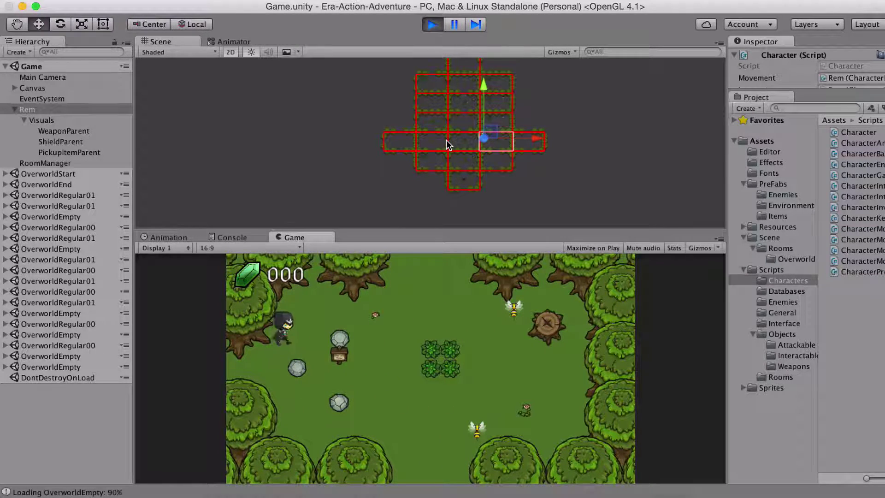
{"action": "key", "text": "Right"}
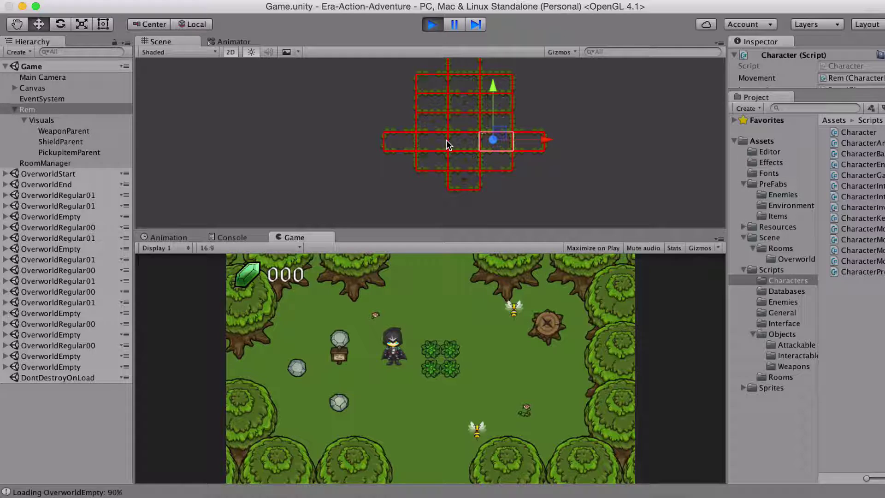
{"action": "key", "text": "Down"}
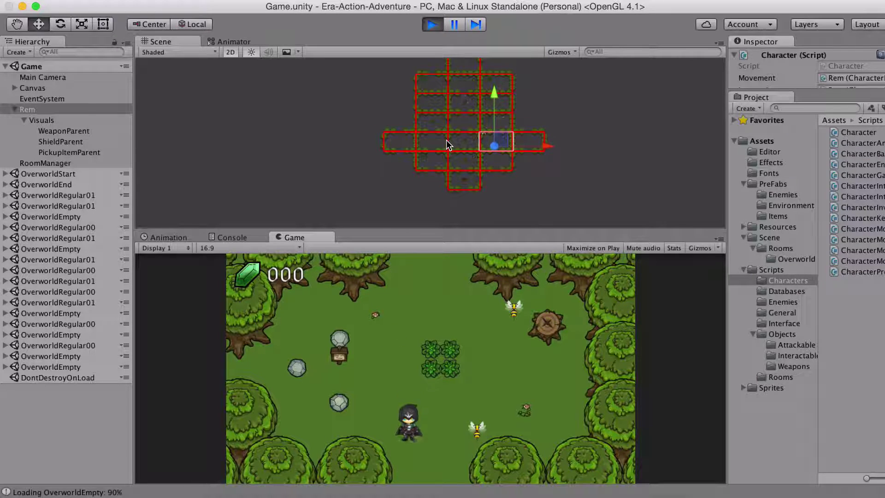
{"action": "key", "text": "Down"}
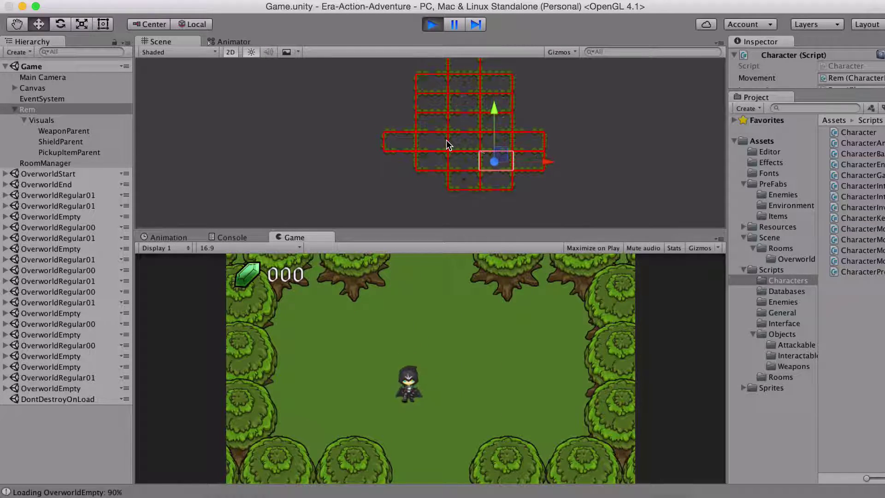
{"action": "key", "text": "Down"}
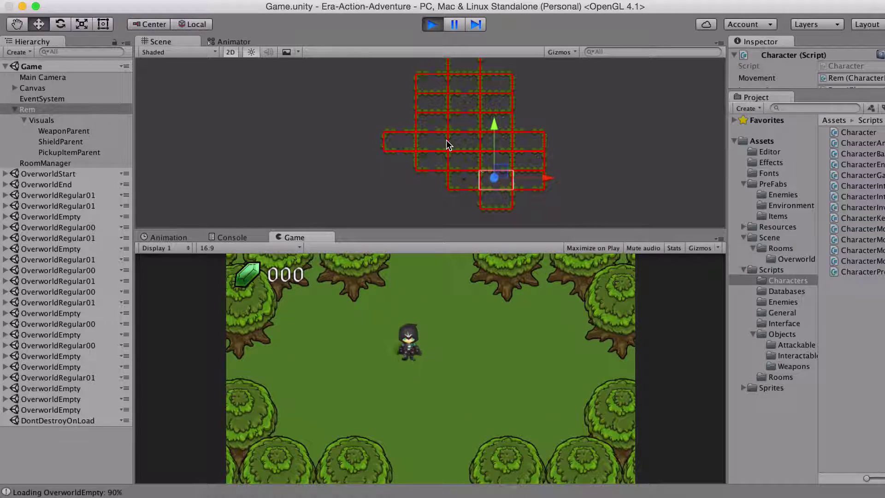
{"action": "key", "text": "Left"}
{"action": "key", "text": "Left"}
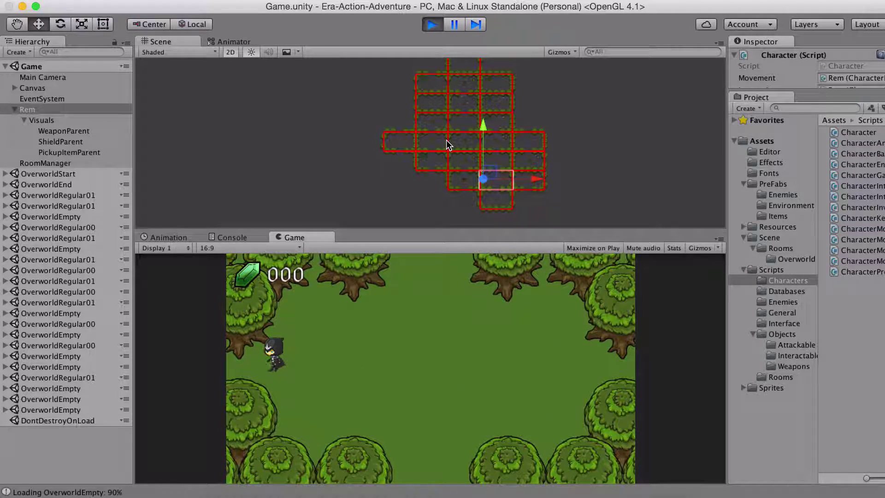
Move the character around the stone well, ending just to its right.
{"action": "key", "text": "Left"}
{"action": "key", "text": "Down"}
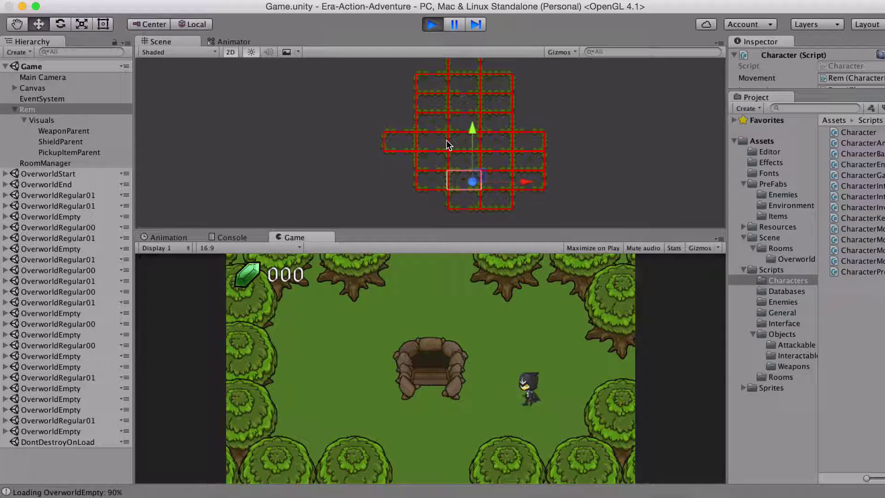
{"action": "key", "text": "Left"}
{"action": "key", "text": "Down"}
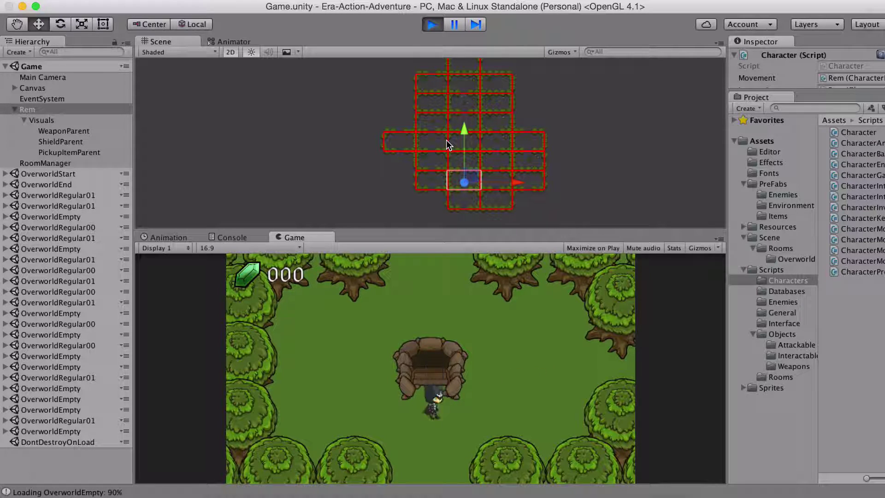
{"action": "key", "text": "Right"}
{"action": "key", "text": "Up"}
{"action": "key", "text": "Down"}
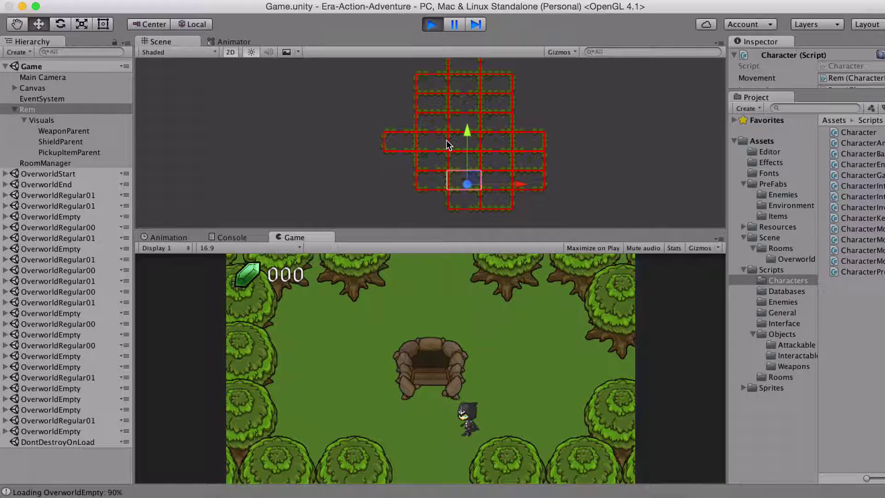
{"action": "key", "text": "Left"}
{"action": "key", "text": "Up"}
{"action": "key", "text": "Down"}
{"action": "key", "text": "Right"}
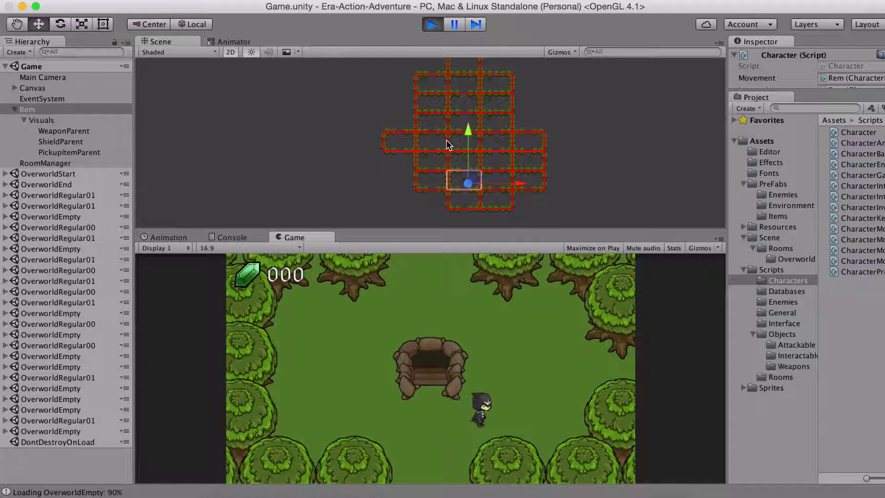
{"action": "key", "text": "Up"}
Walk right out of the well room and up two rooms to the bush patch with rocks and bees.
{"action": "key", "text": "Right"}
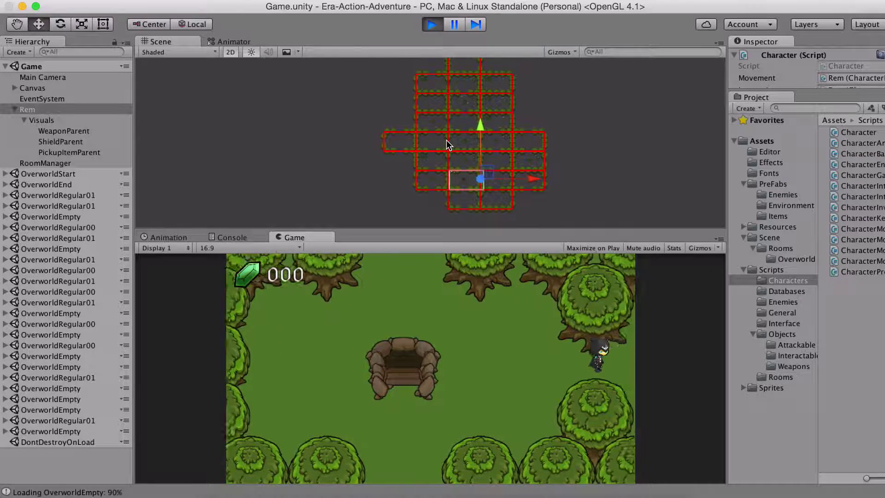
{"action": "key", "text": "Right"}
{"action": "key", "text": "Up"}
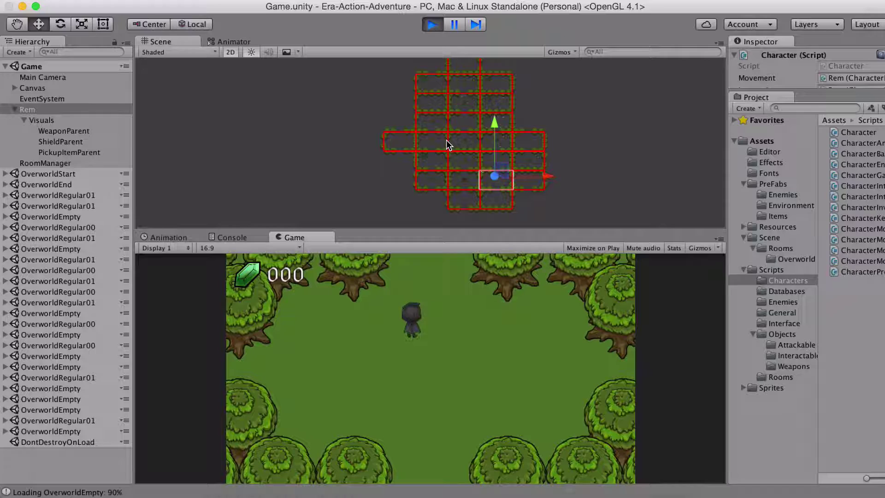
{"action": "key", "text": "Up"}
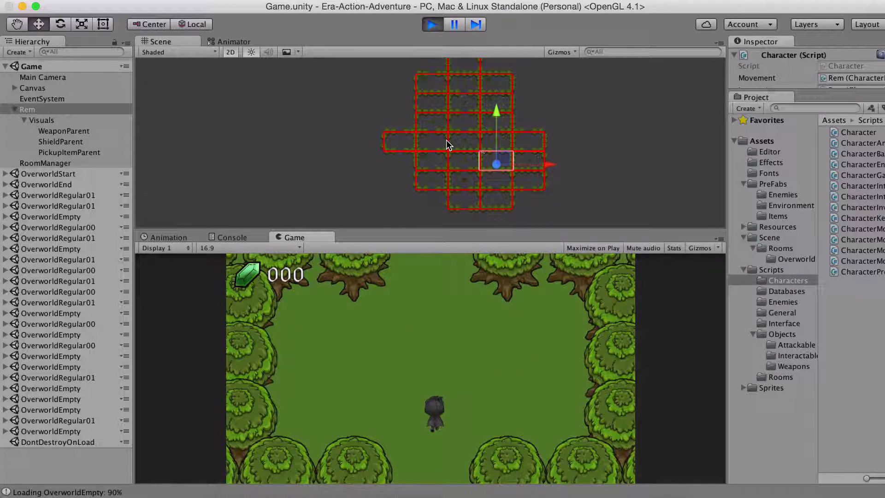
{"action": "key", "text": "Up"}
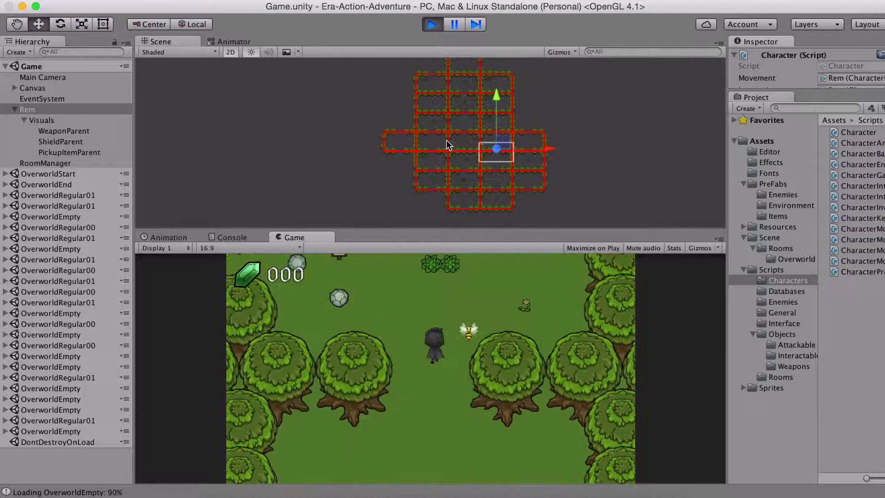
{"action": "key", "text": "Up"}
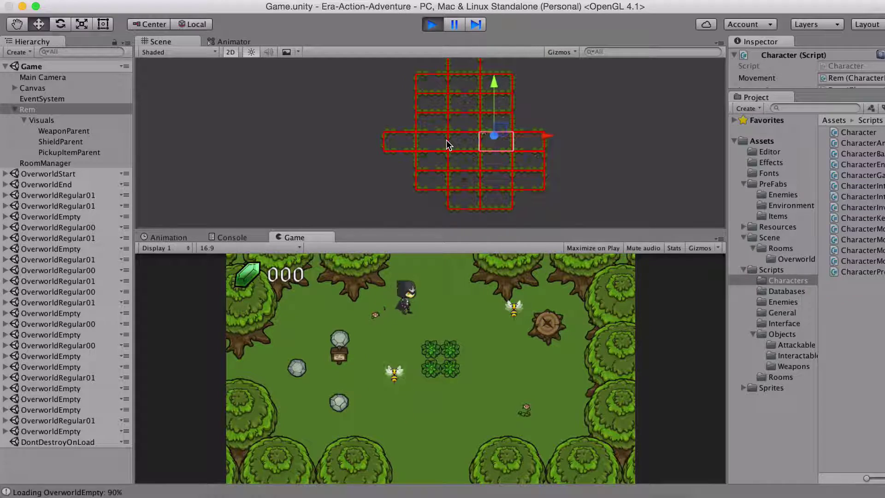
{"action": "key", "text": "Up"}
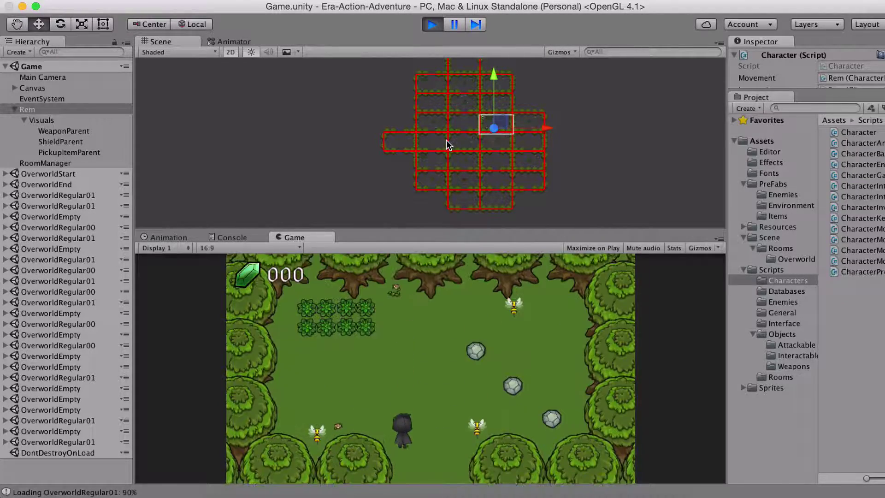
Walk up beside the bushes, pick one up leaving a stump, and throw it toward the top trees.
{"action": "key", "text": "Up"}
{"action": "key", "text": "Left"}
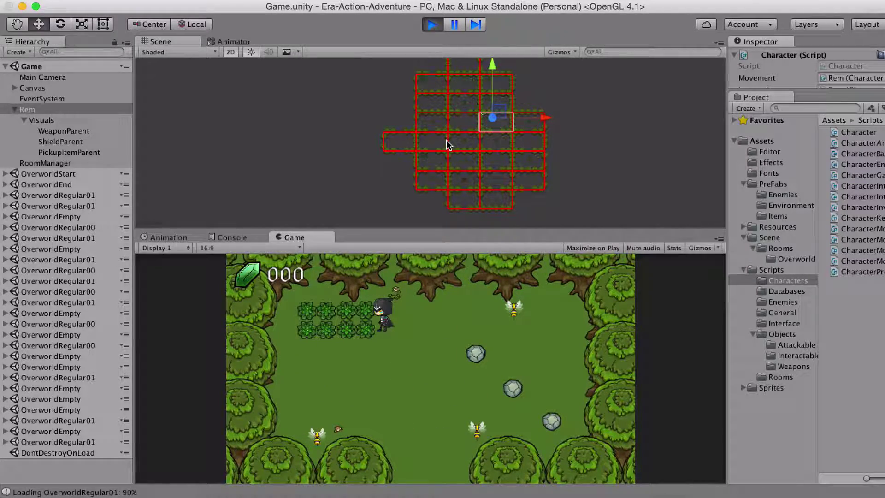
{"action": "key", "text": "Left"}
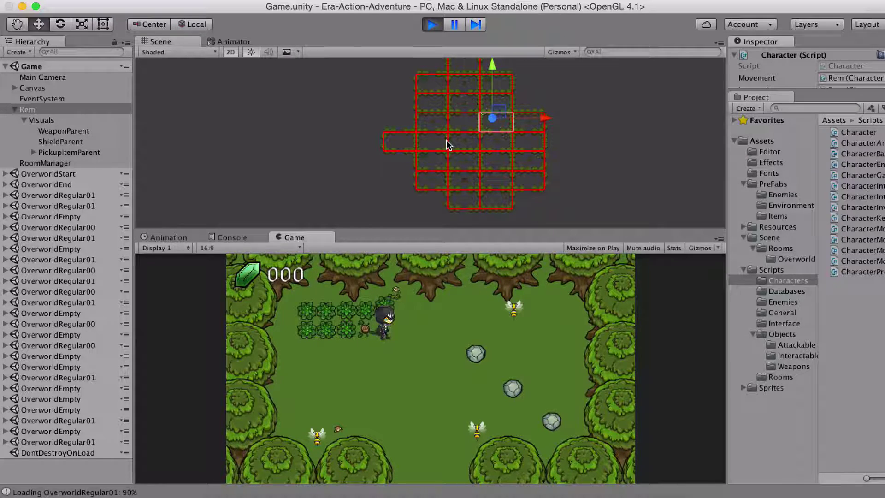
{"action": "key", "text": "Left"}
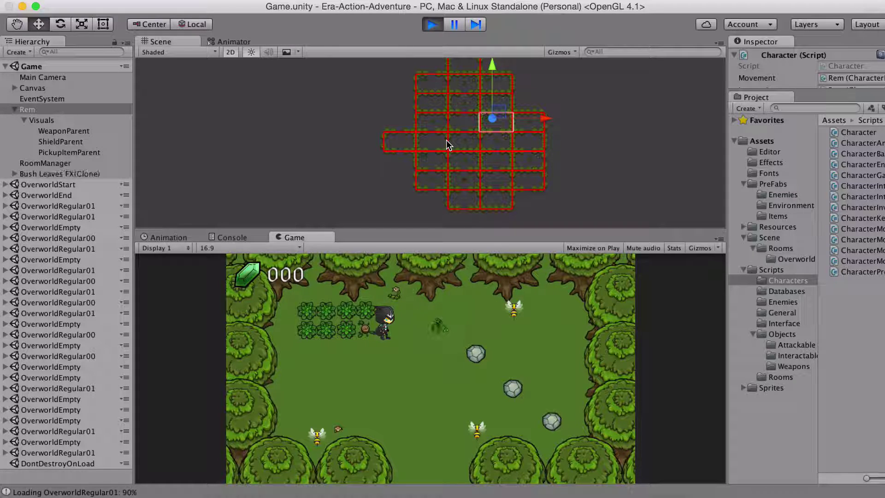
{"action": "key", "text": "Right"}
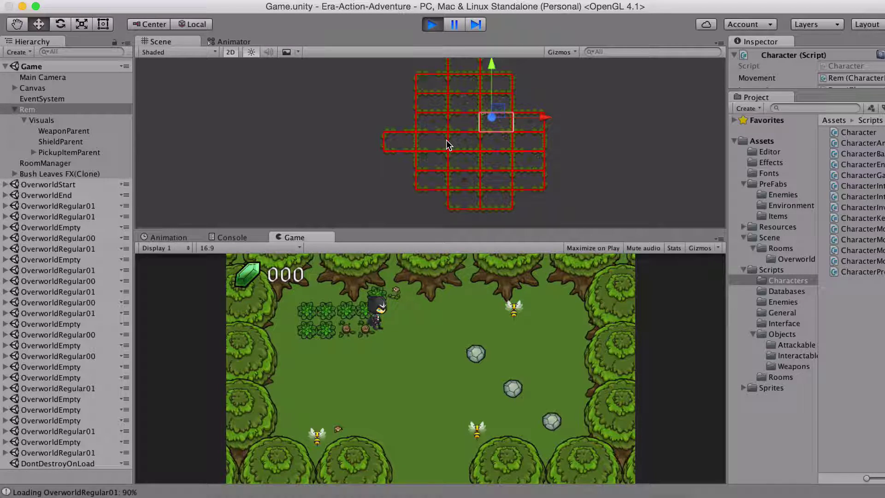
{"action": "key", "text": "Right"}
{"action": "key", "text": "Up"}
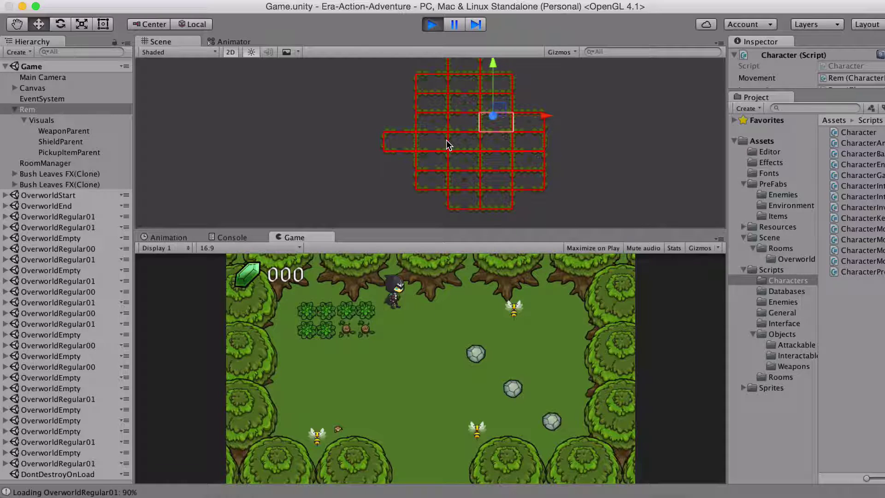
Lift and throw more bushes, breaking another in a leaf burst, to leave five stumps.
{"action": "key", "text": "Left"}
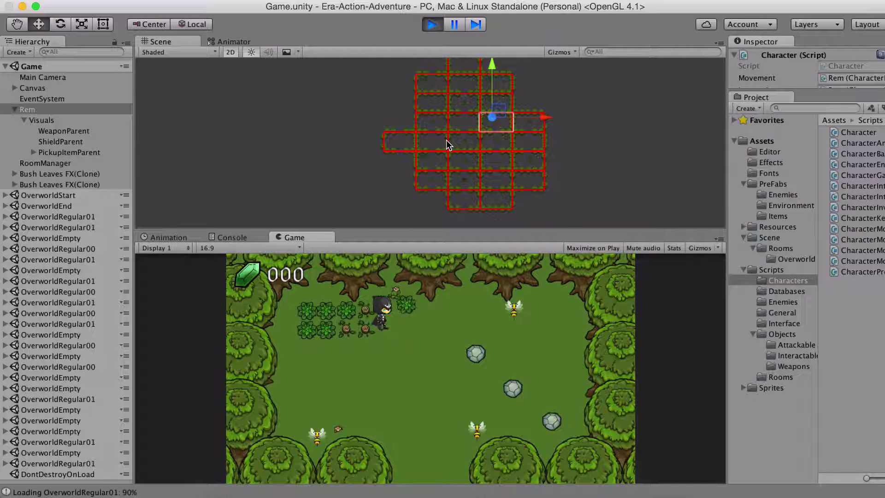
{"action": "key", "text": "Left"}
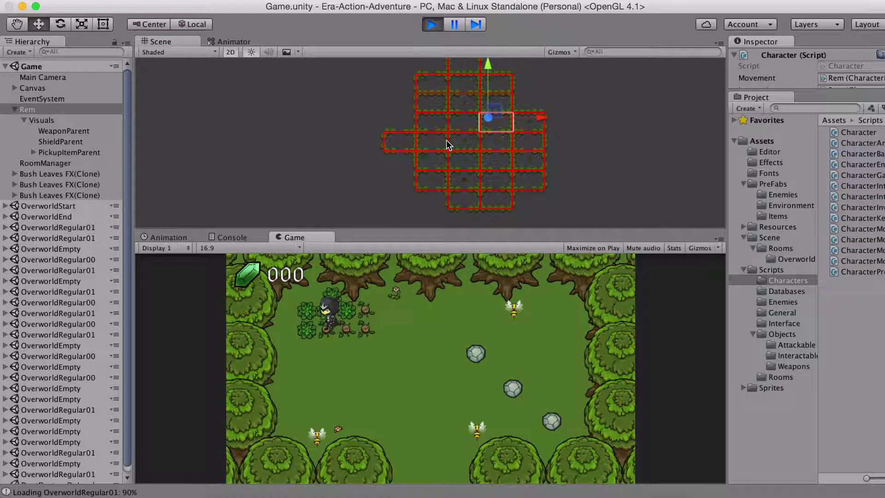
{"action": "key", "text": "Right"}
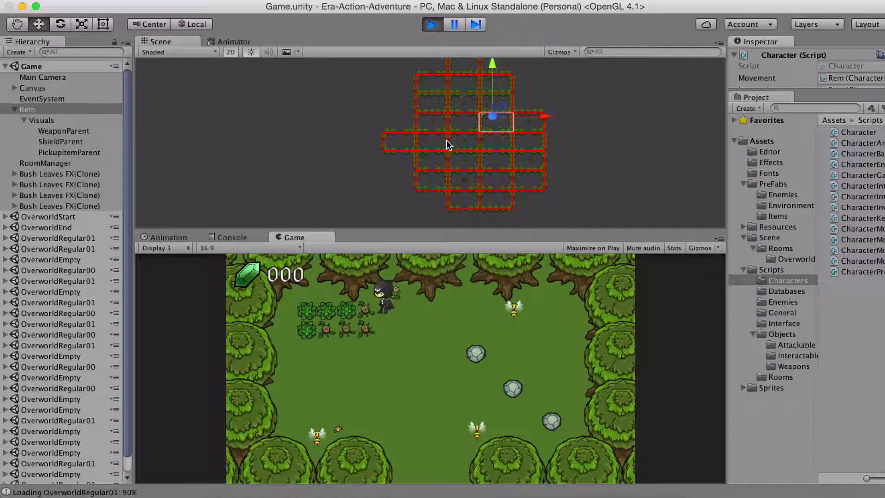
{"action": "key", "text": "Left"}
{"action": "key", "text": "Down"}
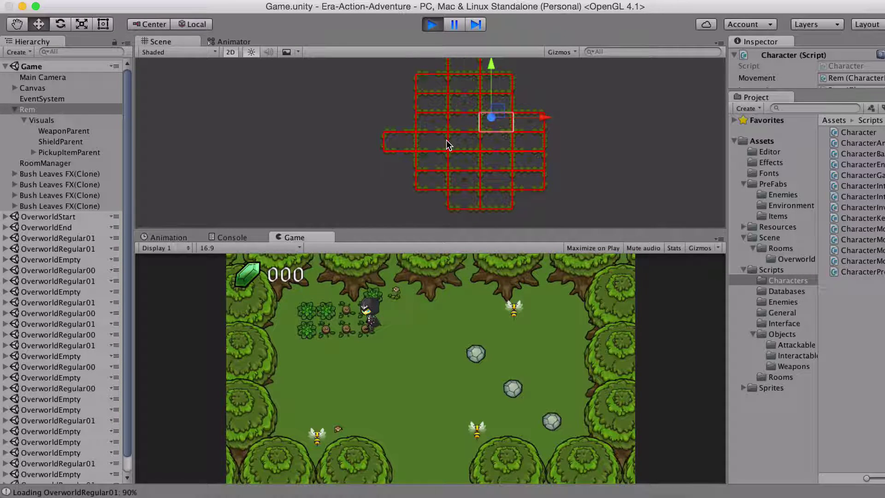
{"action": "key", "text": "Down"}
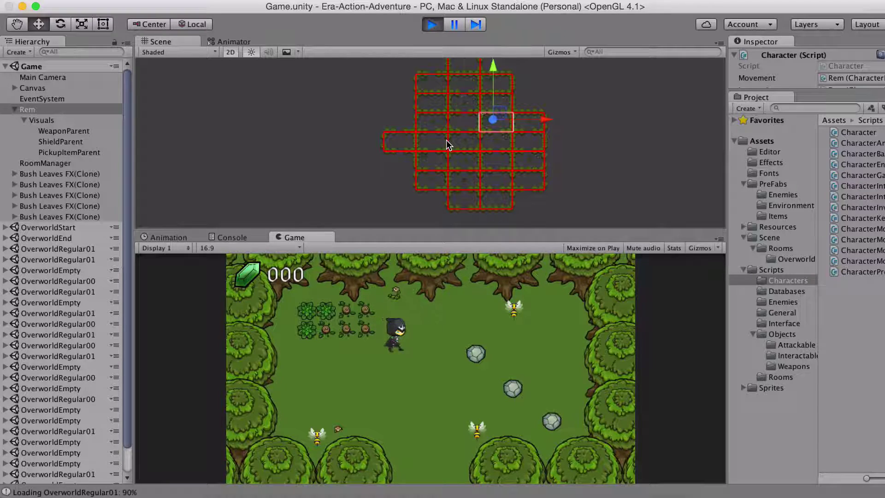
Walk the character down past the bushes and out through the bottom into the room below.
{"action": "key", "text": "Right"}
{"action": "key", "text": "Down"}
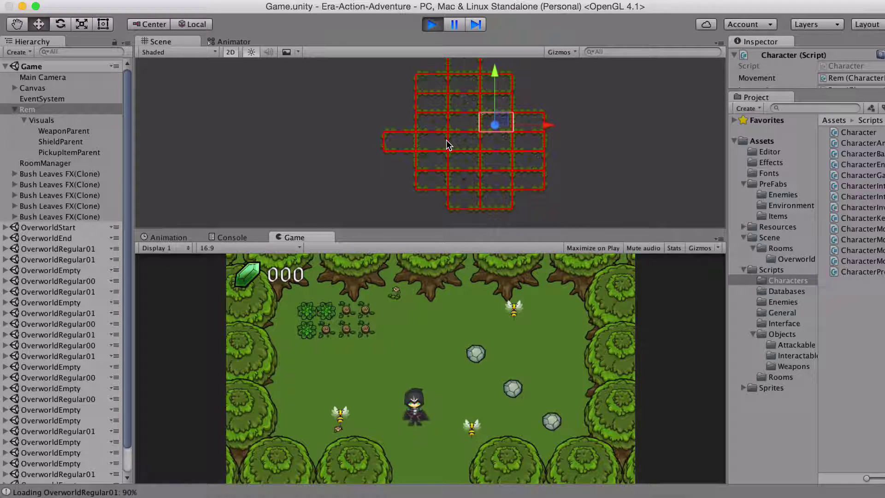
{"action": "key", "text": "Down"}
{"action": "key", "text": "Right"}
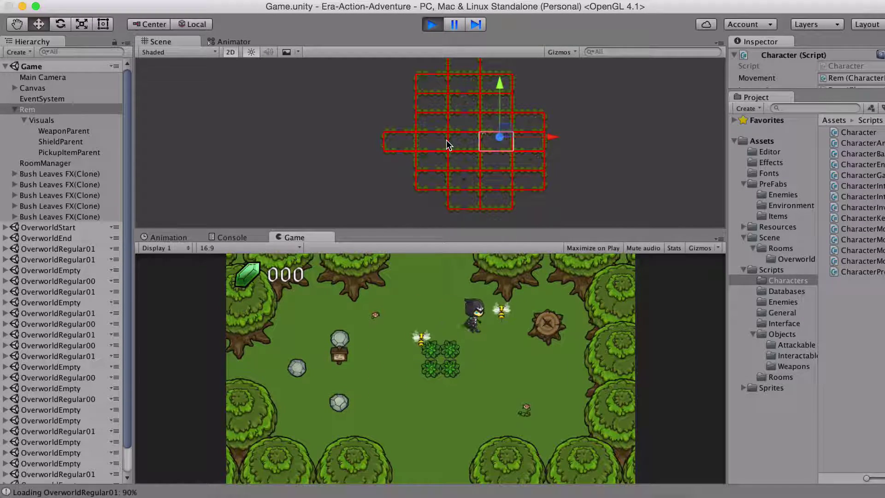
{"action": "key", "text": "Down"}
{"action": "key", "text": "Down"}
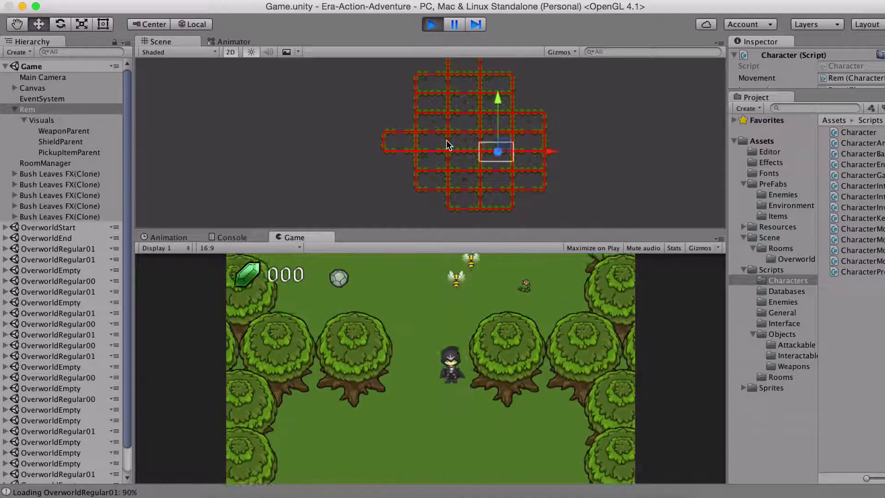
{"action": "key", "text": "Down"}
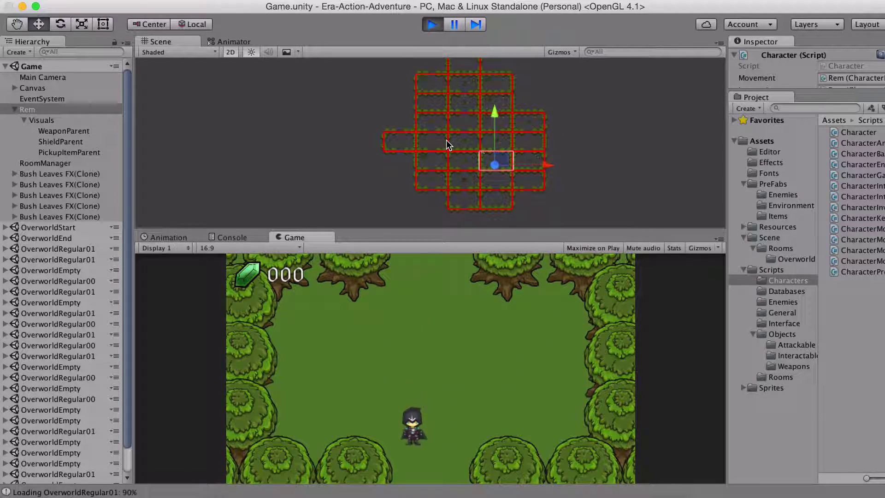
{"action": "key", "text": "Down"}
Wander around the room, then head left into the room with the stone well.
{"action": "key", "text": "Left"}
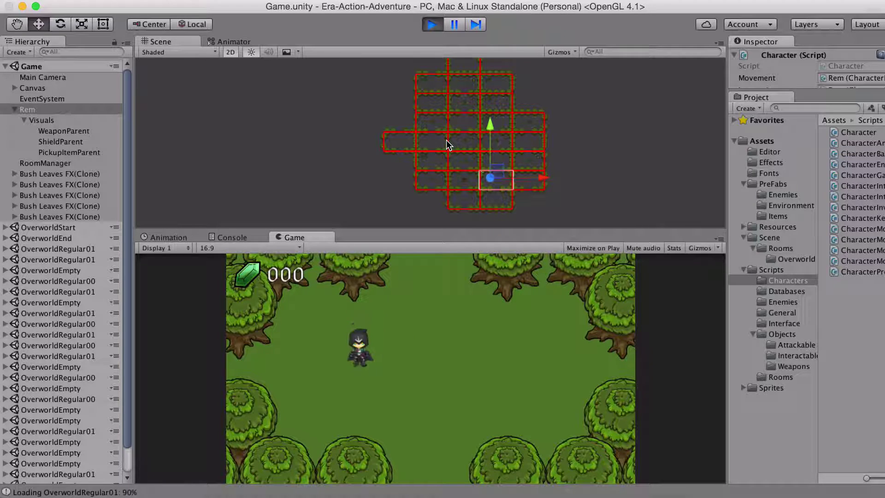
{"action": "key", "text": "Left"}
{"action": "key", "text": "Right"}
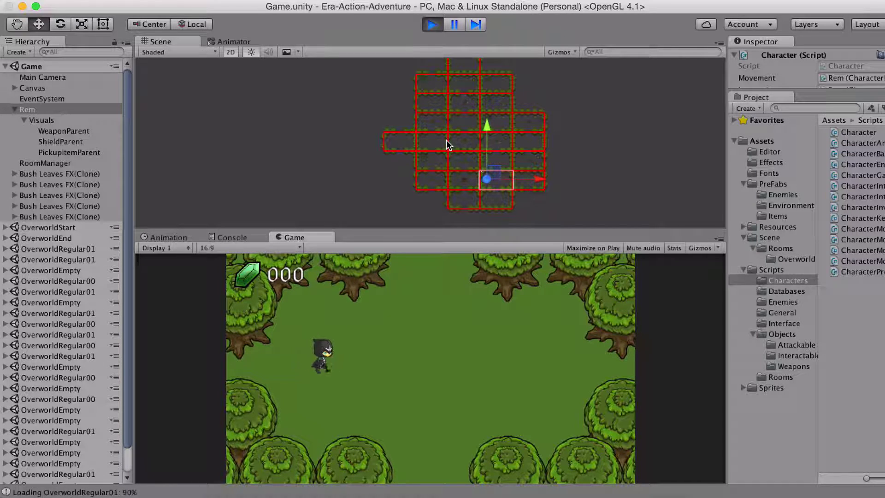
{"action": "key", "text": "Right"}
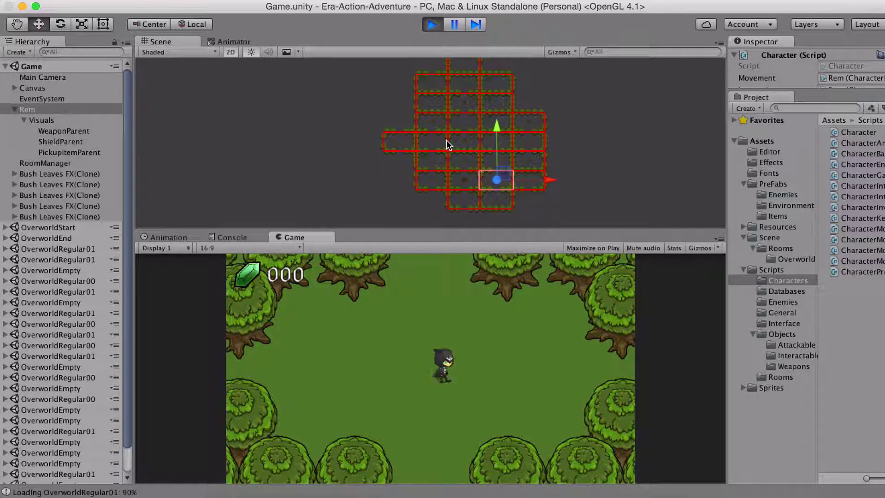
{"action": "key", "text": "Left"}
{"action": "key", "text": "Down"}
{"action": "key", "text": "Right"}
{"action": "key", "text": "Left"}
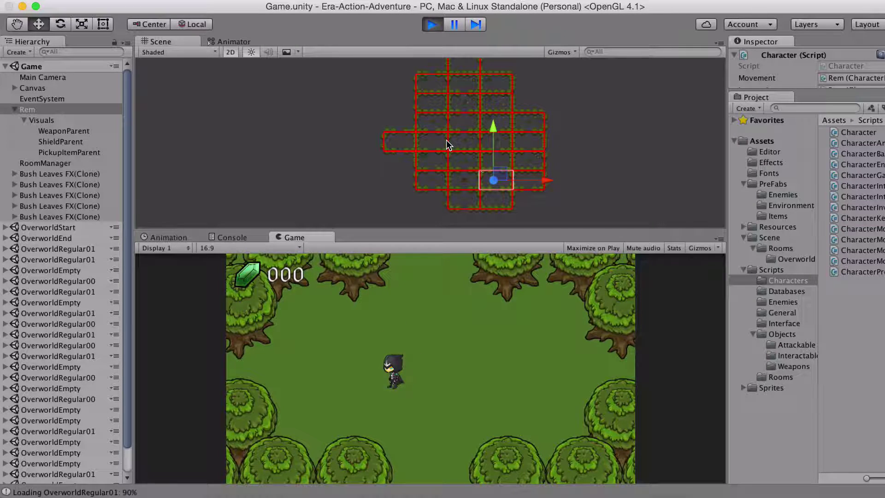
{"action": "key", "text": "Right"}
{"action": "key", "text": "Up"}
{"action": "key", "text": "Left"}
{"action": "key", "text": "Down"}
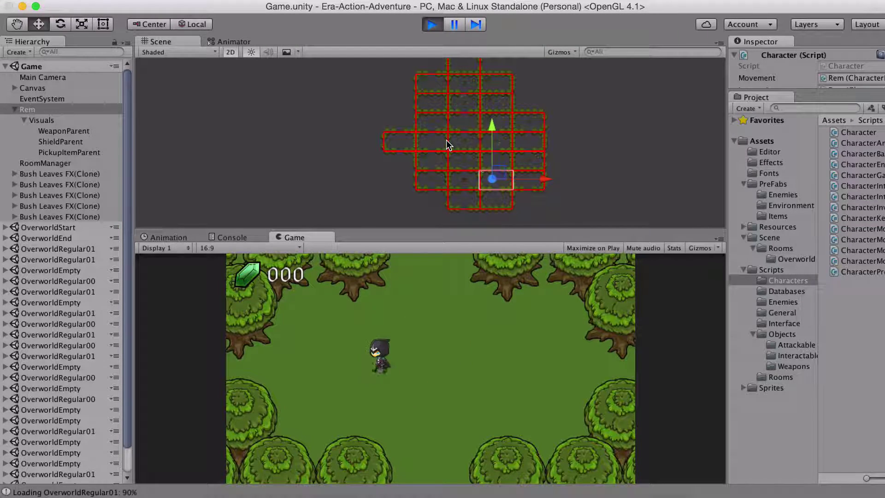
{"action": "key", "text": "Left"}
{"action": "key", "text": "Down"}
{"action": "key", "text": "Right"}
{"action": "key", "text": "Up"}
{"action": "key", "text": "Up"}
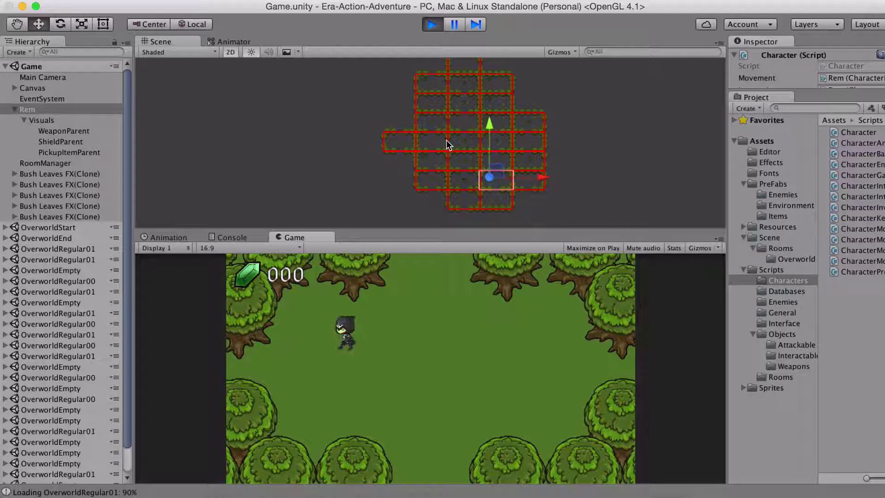
{"action": "key", "text": "Left"}
{"action": "key", "text": "Left"}
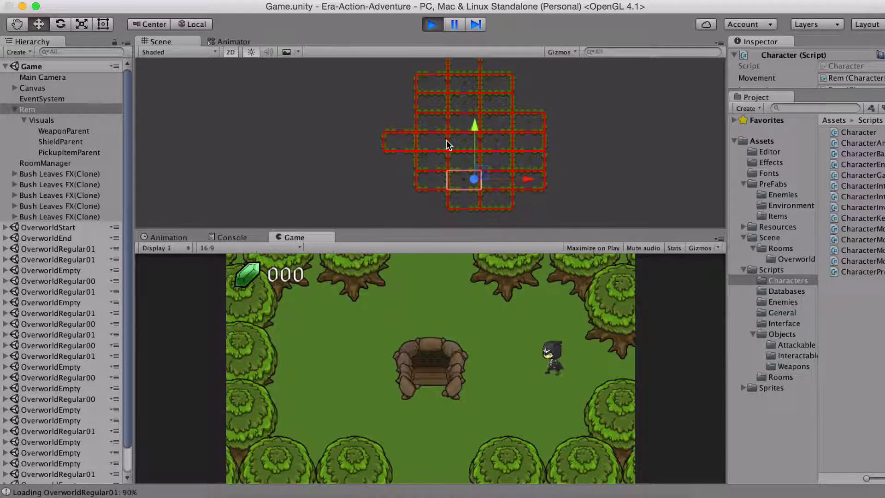
{"action": "key", "text": "Up"}
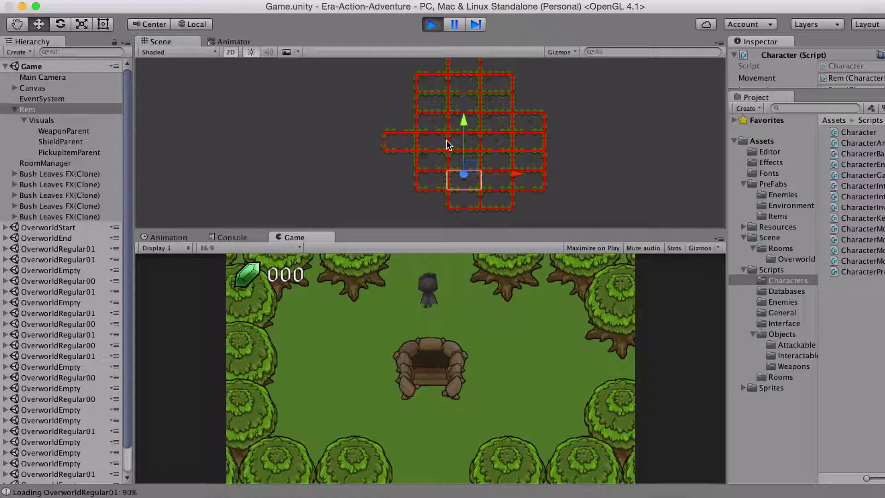